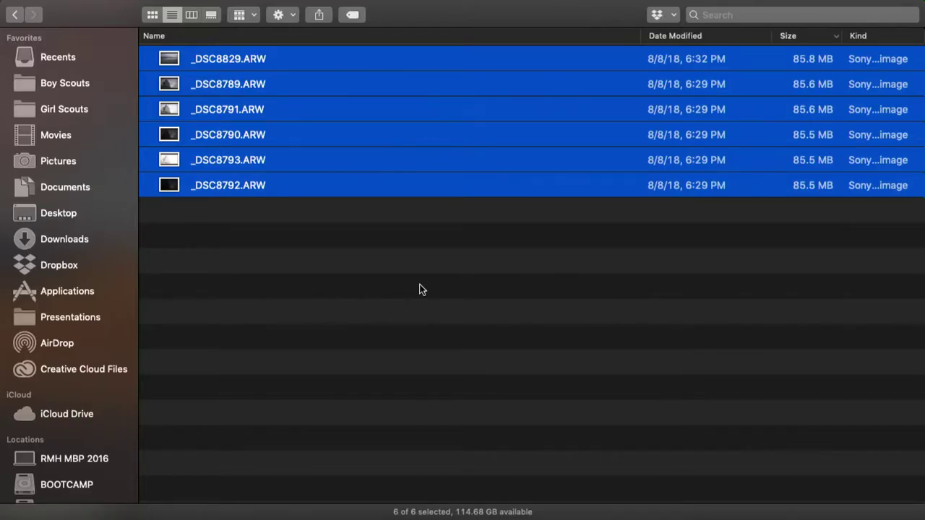
Disable the Aurora HDR 2018 Photos Editing extension under System Preferences > Extensions, leaving 2019 enabled.
{"action": "left_click", "coordinate": [20, 8]}
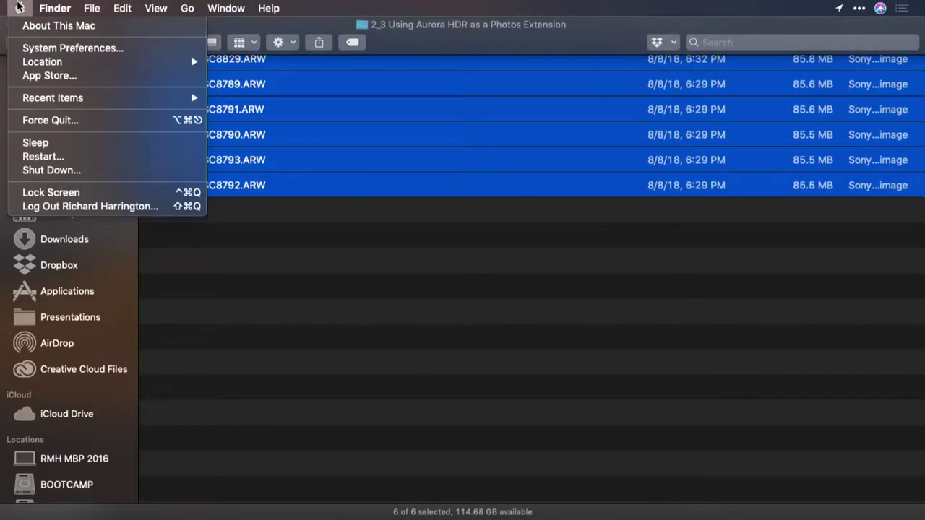
{"action": "left_click", "coordinate": [32, 46]}
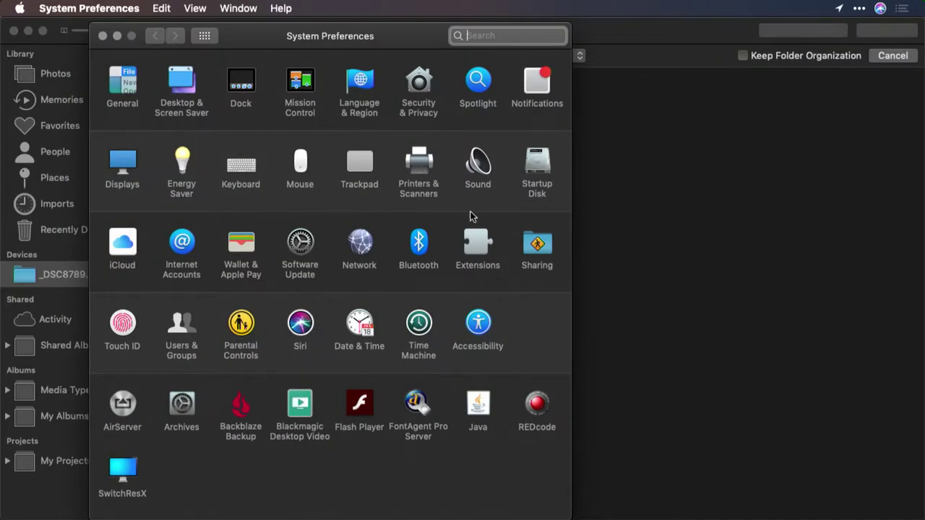
{"action": "left_click", "coordinate": [478, 236]}
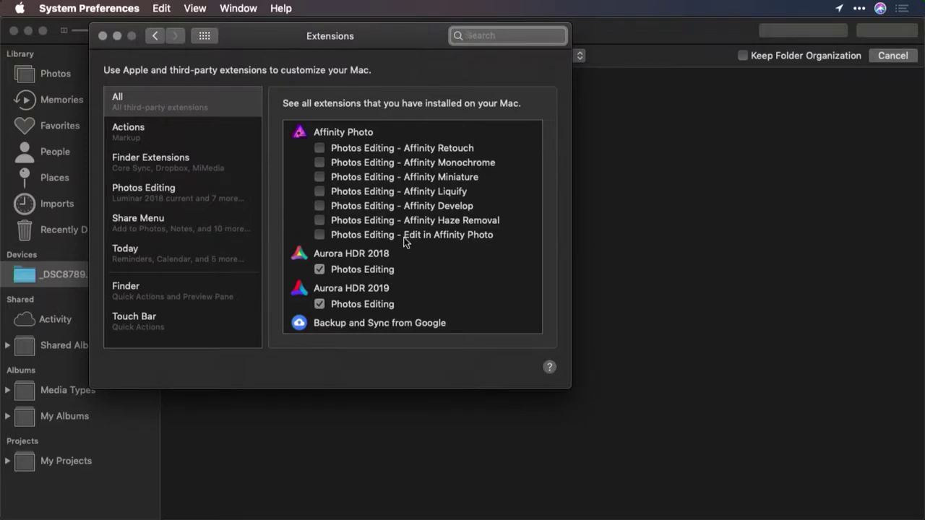
{"action": "left_click", "coordinate": [204, 195]}
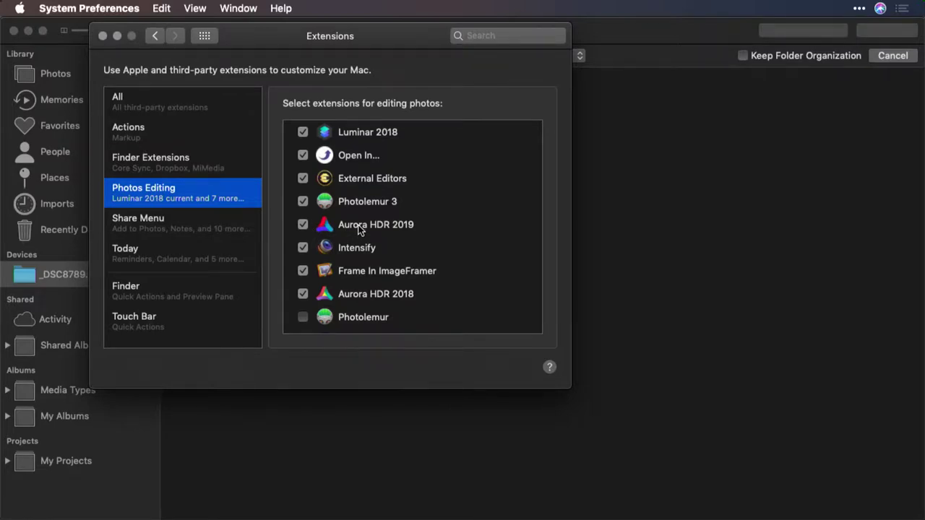
{"action": "left_click", "coordinate": [303, 294]}
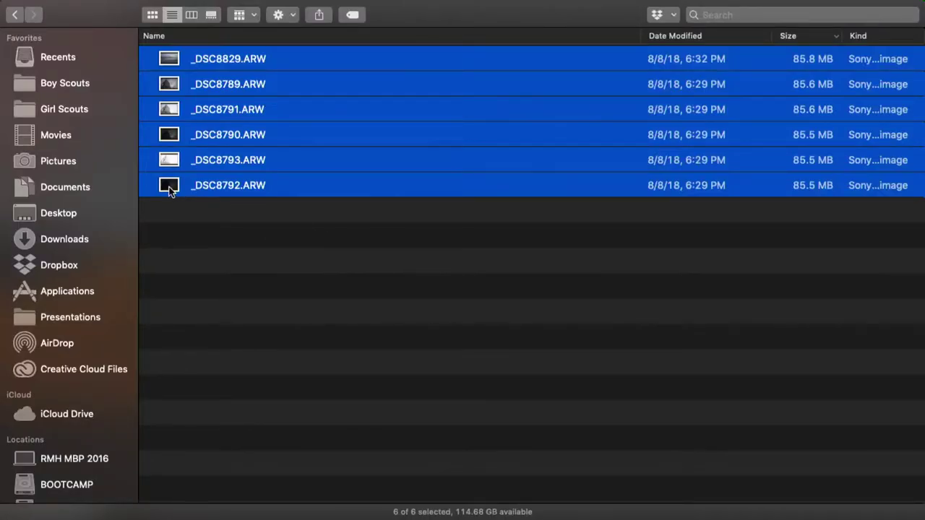
Drag the six ARW beach and lifeguard-stand photos into Photos and import all six.
{"action": "left_click_drag", "start_coordinate": [164, 188], "coordinate": [511, 504]}
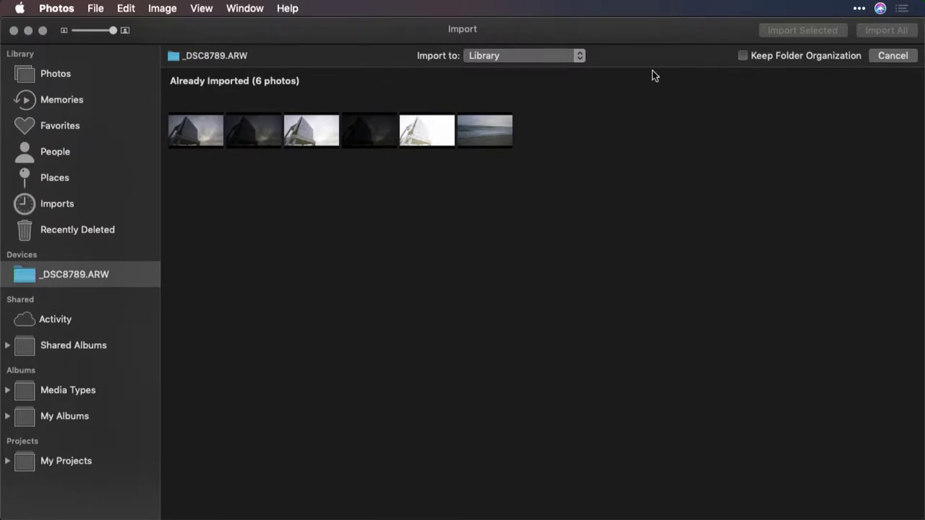
{"action": "left_click", "coordinate": [476, 122]}
{"action": "left_click", "coordinate": [203, 143], "text": "shift"}
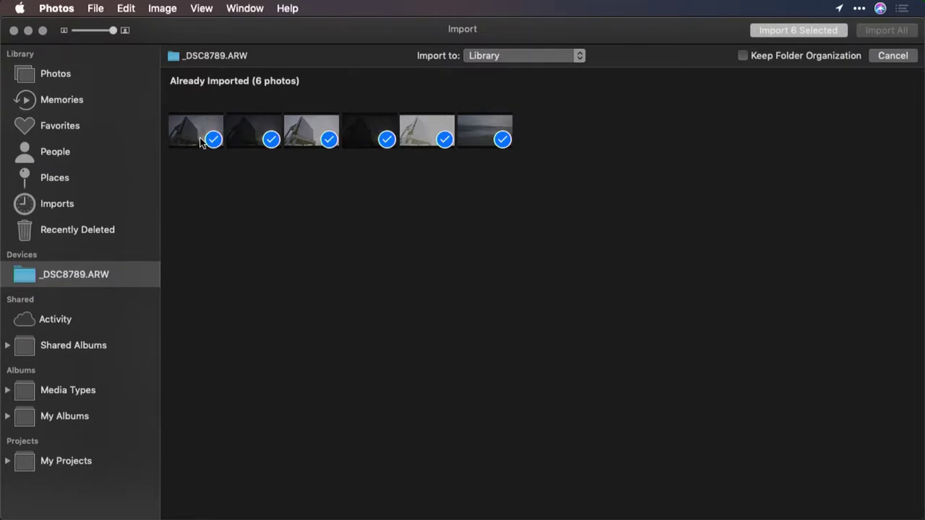
{"action": "left_click", "coordinate": [800, 31]}
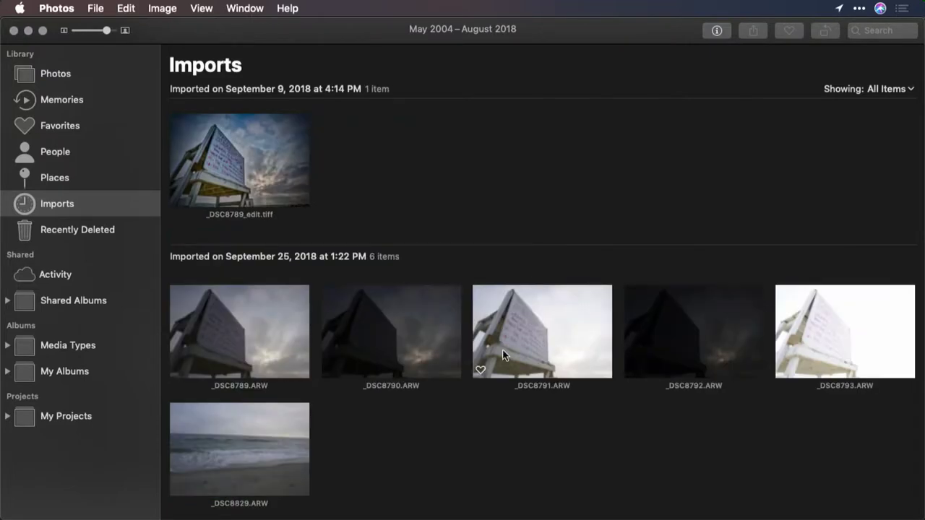
Open _DSC8829 for editing in Photos and send it to the Aurora HDR 2019 extension.
{"action": "double_click", "coordinate": [239, 449]}
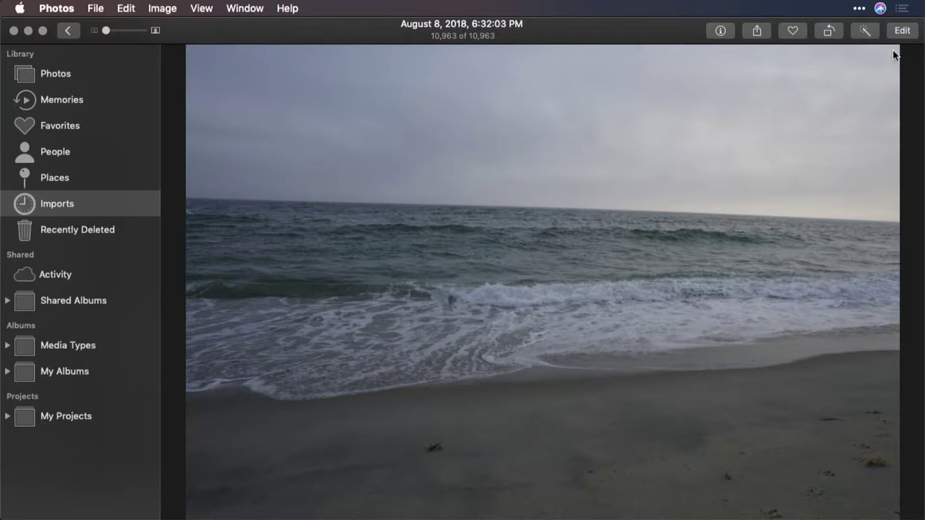
{"action": "left_click", "coordinate": [901, 31]}
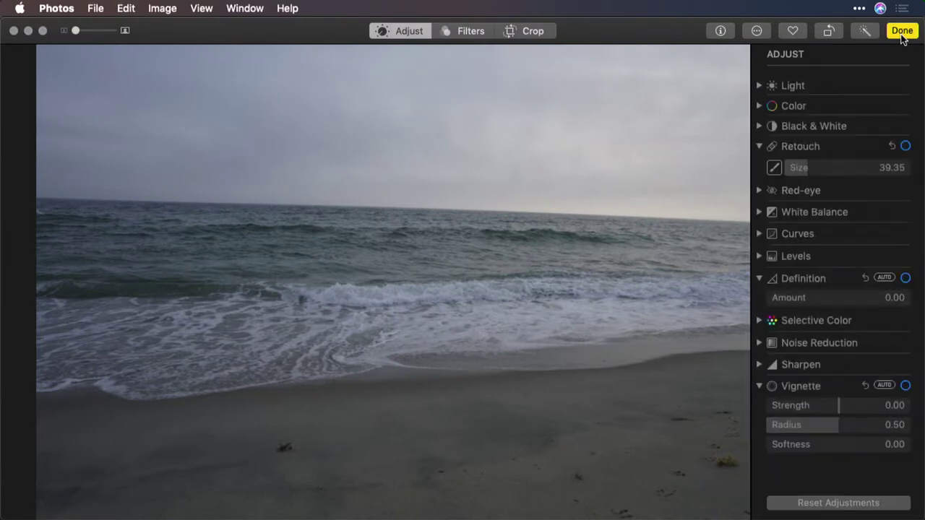
{"action": "left_click", "coordinate": [756, 30]}
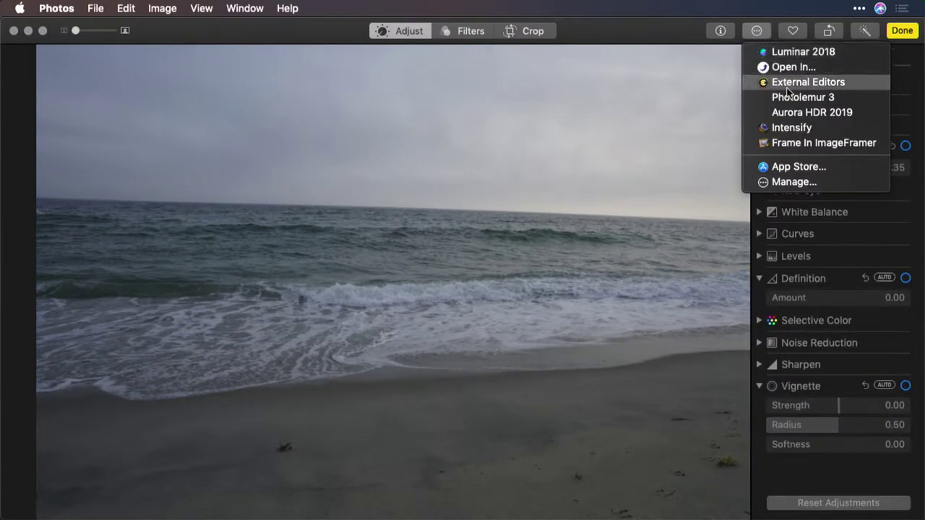
{"action": "left_click", "coordinate": [792, 111]}
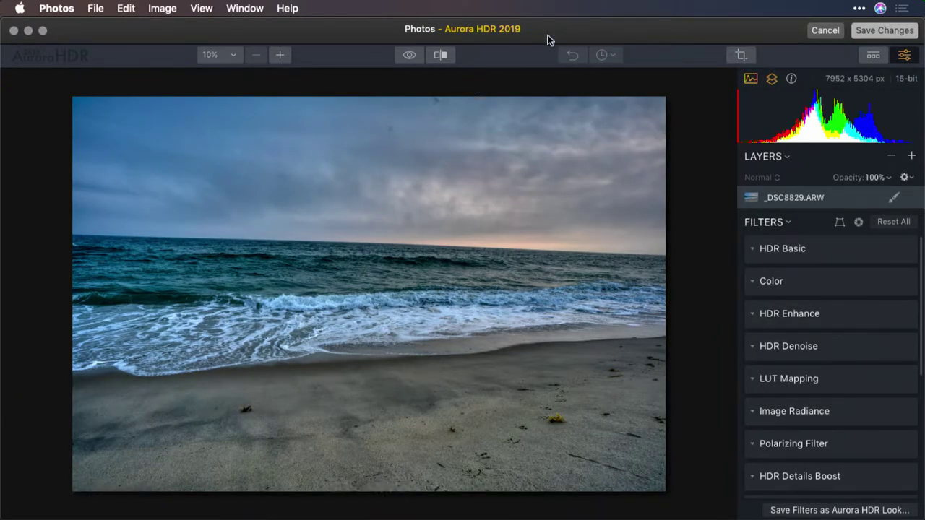
Compare the unprocessed original against the HDR result with the preview toggle.
{"action": "left_click", "coordinate": [403, 59]}
{"action": "left_click", "coordinate": [402, 59]}
{"action": "left_click", "coordinate": [402, 59]}
{"action": "left_click", "coordinate": [402, 59]}
{"action": "left_click", "coordinate": [410, 60]}
{"action": "left_click", "coordinate": [409, 60]}
{"action": "left_click", "coordinate": [409, 60]}
{"action": "left_click", "coordinate": [409, 59]}
Expand HDR Enhance and set HDR Smart Structure Amount to 22.
{"action": "left_click", "coordinate": [753, 320]}
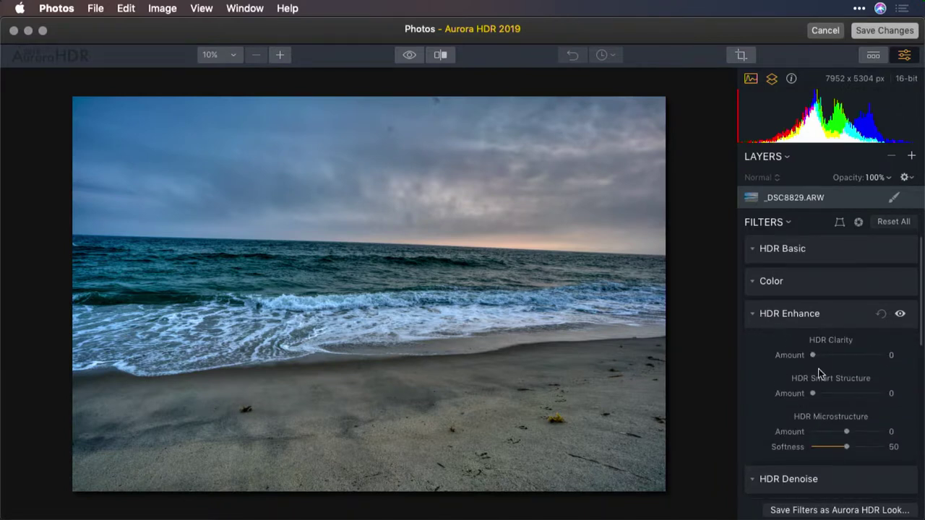
{"action": "left_click", "coordinate": [830, 393]}
{"action": "left_click_drag", "start_coordinate": [831, 393], "coordinate": [827, 395]}
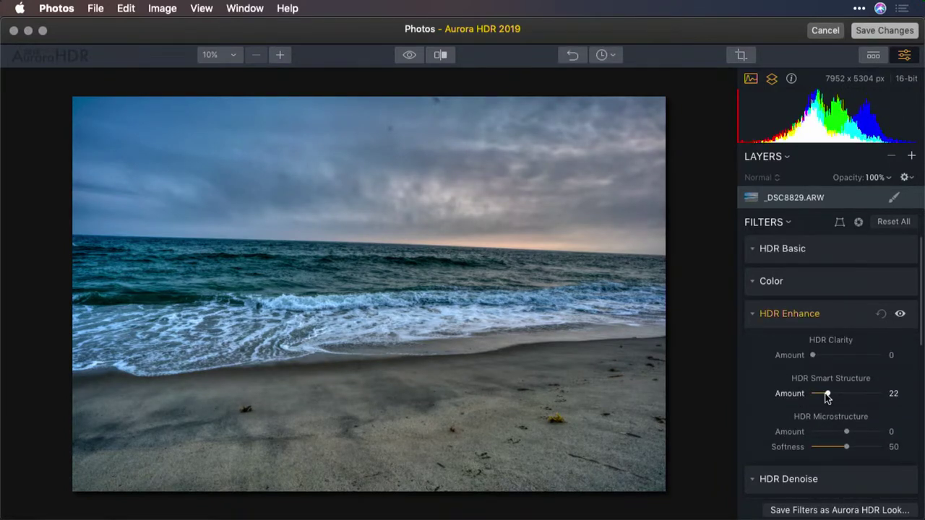
Add an Adjustable Gradient and spread its guide lines to a Blend of 70.
{"action": "left_click", "coordinate": [755, 318]}
{"action": "scroll", "coordinate": [753, 321], "scroll_direction": "down", "scroll_amount": 2}
{"action": "scroll", "coordinate": [753, 321], "scroll_direction": "down", "scroll_amount": 5}
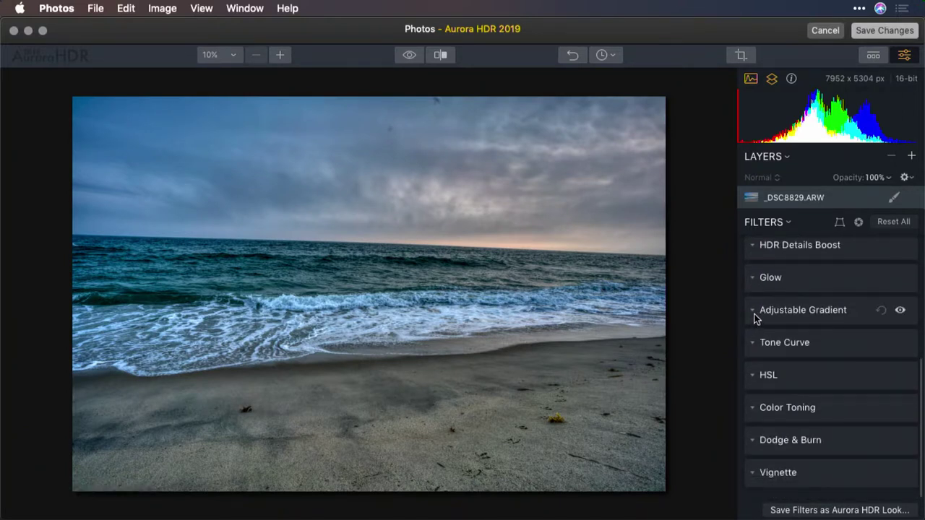
{"action": "left_click", "coordinate": [755, 315]}
{"action": "left_click", "coordinate": [812, 474]}
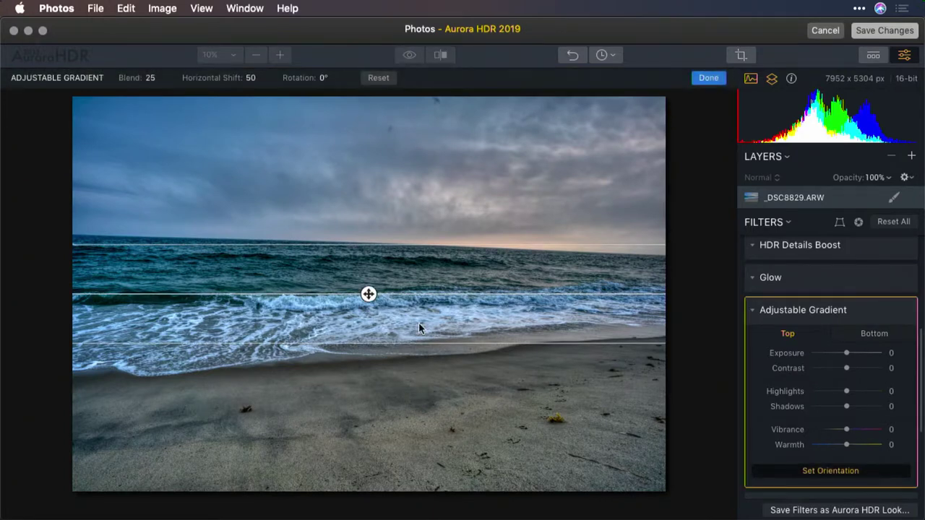
{"action": "left_click_drag", "start_coordinate": [380, 244], "coordinate": [377, 156]}
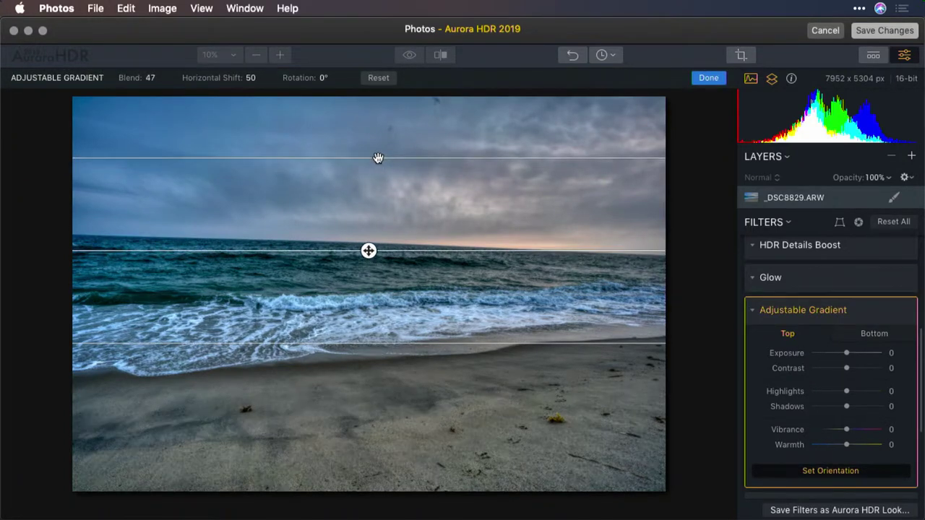
{"action": "left_click_drag", "start_coordinate": [377, 342], "coordinate": [376, 436]}
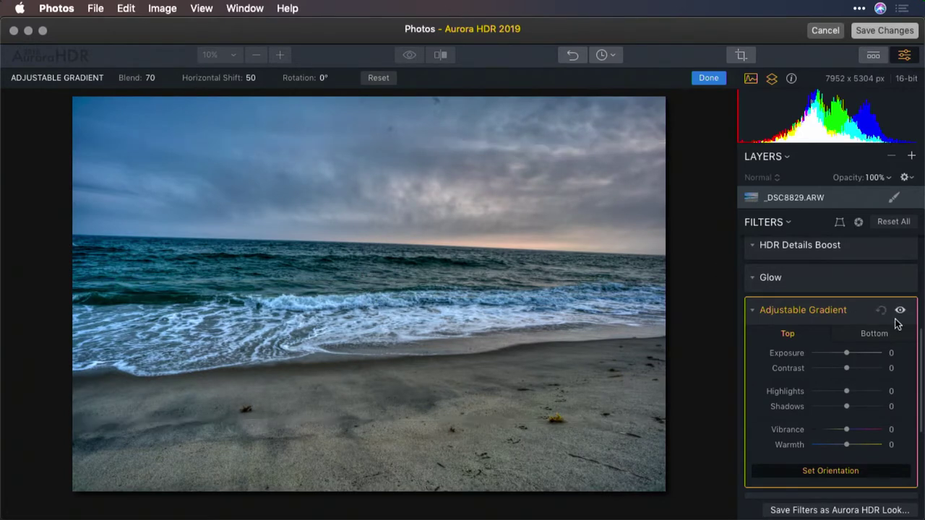
Set the gradient's Bottom to Exposure -40, Vibrance 12 and Warmth 35.
{"action": "left_click", "coordinate": [874, 333]}
{"action": "left_click_drag", "start_coordinate": [846, 354], "coordinate": [830, 356]}
{"action": "left_click_drag", "start_coordinate": [851, 431], "coordinate": [861, 446]}
{"action": "mouse_move", "coordinate": [223, 413]}
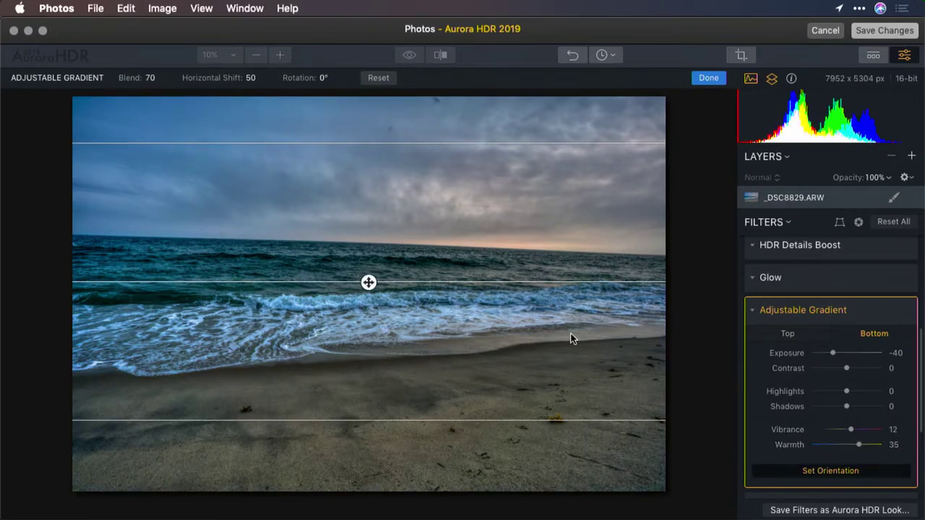
{"action": "left_click", "coordinate": [754, 310]}
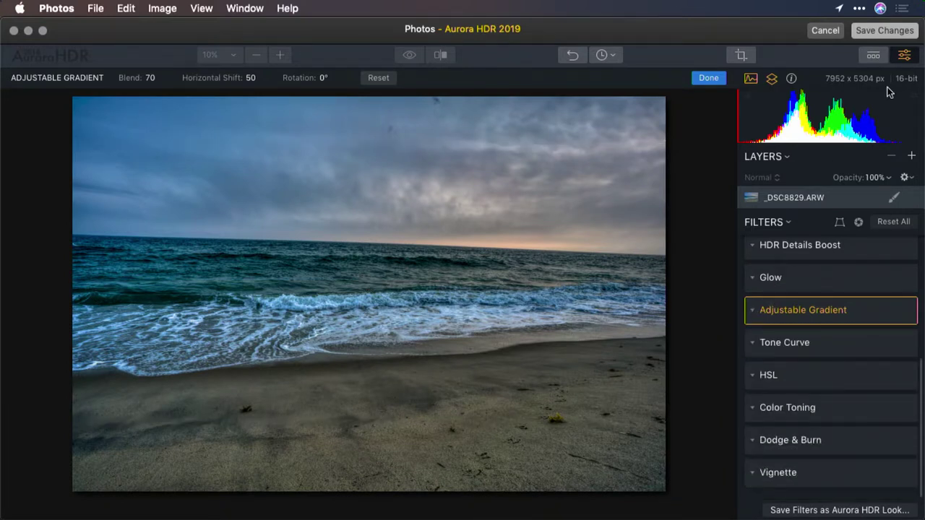
Save the Aurora HDR edits back to _DSC8829.ARW in Photos.
{"action": "left_click", "coordinate": [869, 37]}
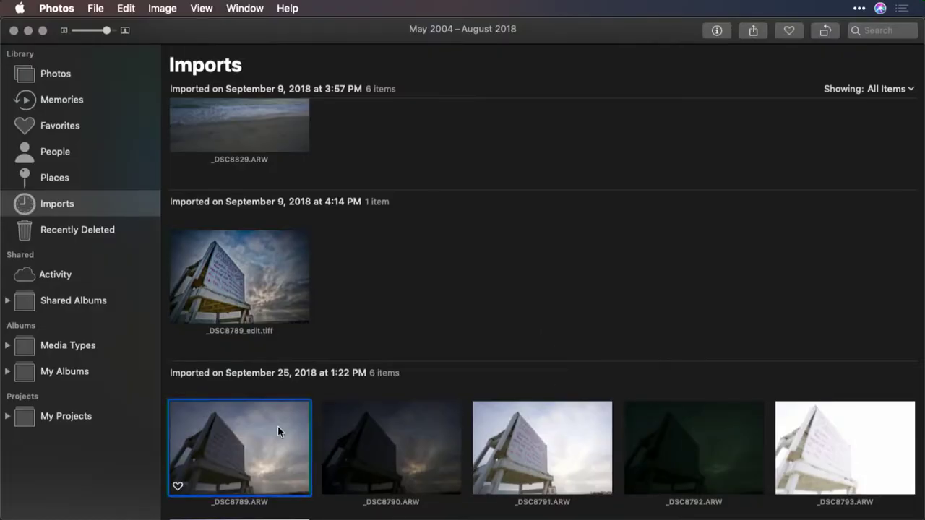
Select brackets _DSC8789–_DSC8792 and open them via Edit With > Aurora HDR 2019.
{"action": "left_click", "coordinate": [679, 435], "text": "shift"}
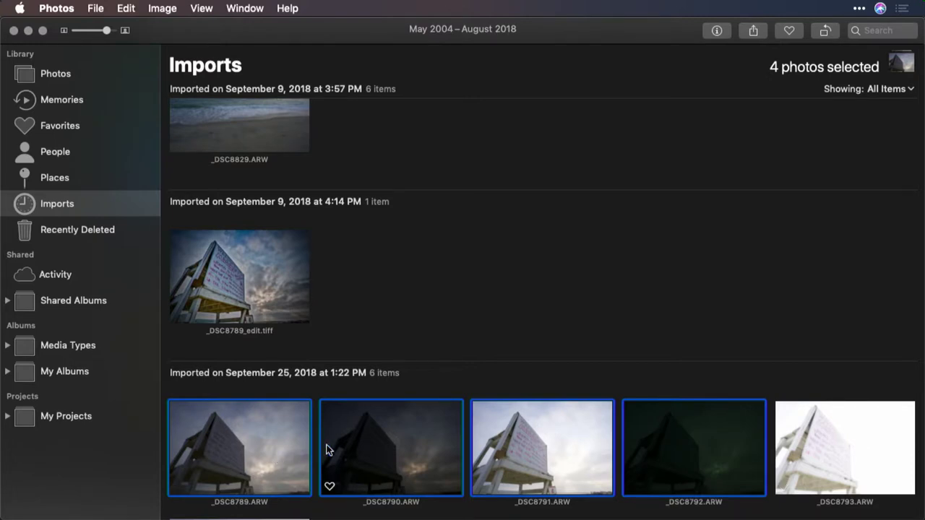
{"action": "right_click", "coordinate": [264, 451]}
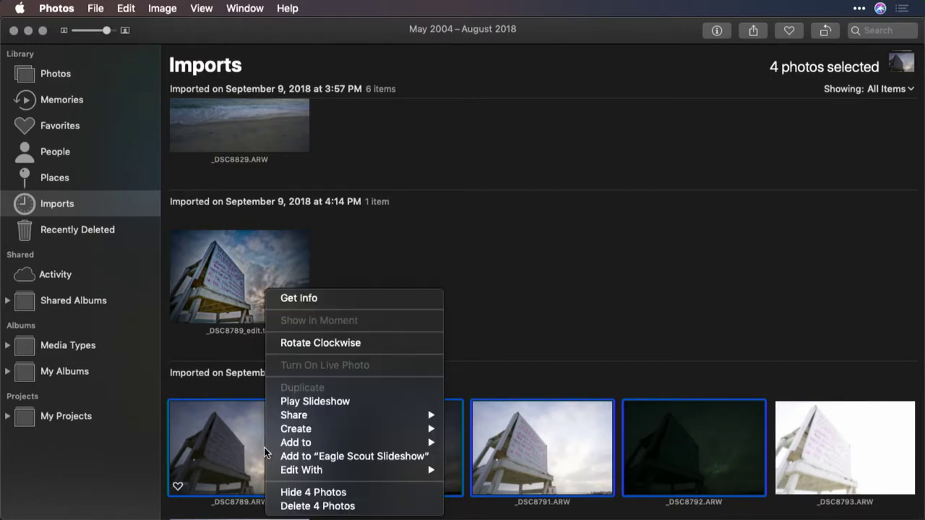
{"action": "mouse_move", "coordinate": [303, 444]}
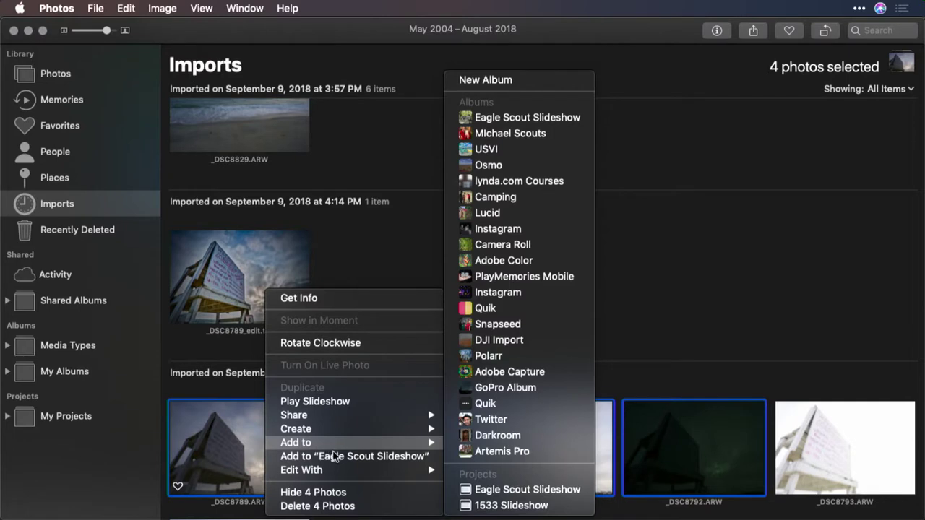
{"action": "mouse_move", "coordinate": [340, 470]}
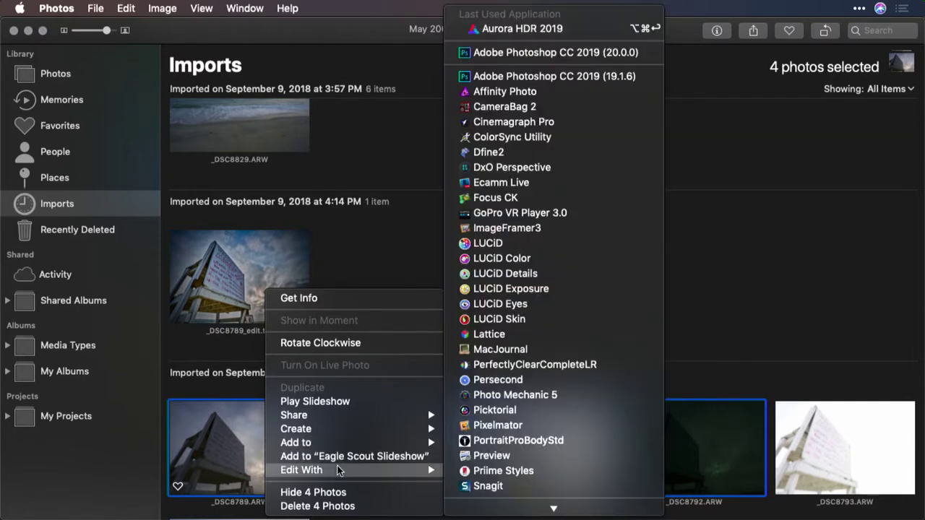
{"action": "left_click", "coordinate": [541, 34]}
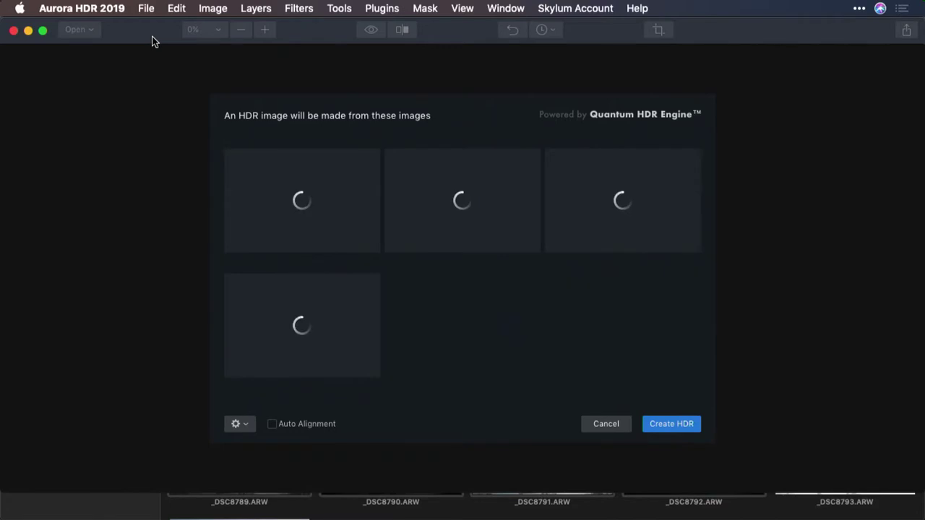
Review the four brackets (EV -4.0 to +2.0) and merge options, then create the HDR.
{"action": "mouse_move", "coordinate": [272, 319]}
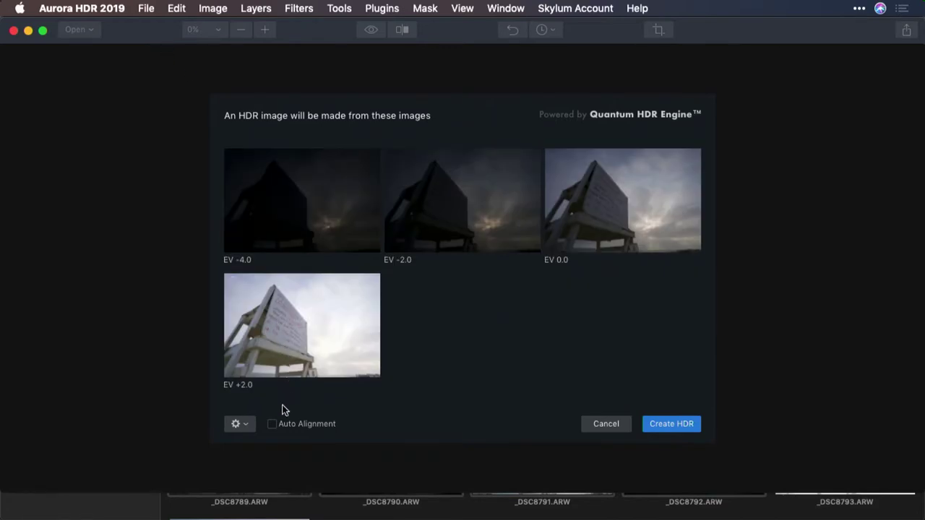
{"action": "left_click", "coordinate": [240, 425]}
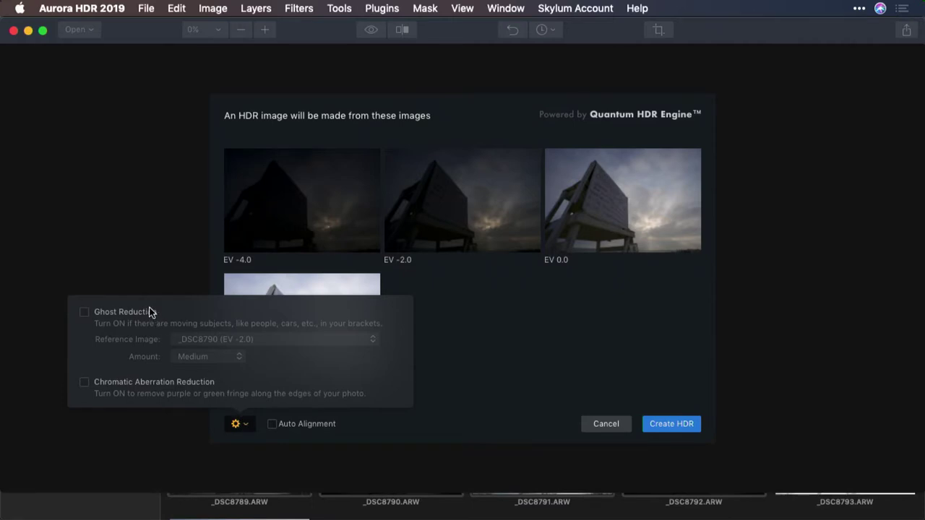
{"action": "left_click", "coordinate": [519, 378]}
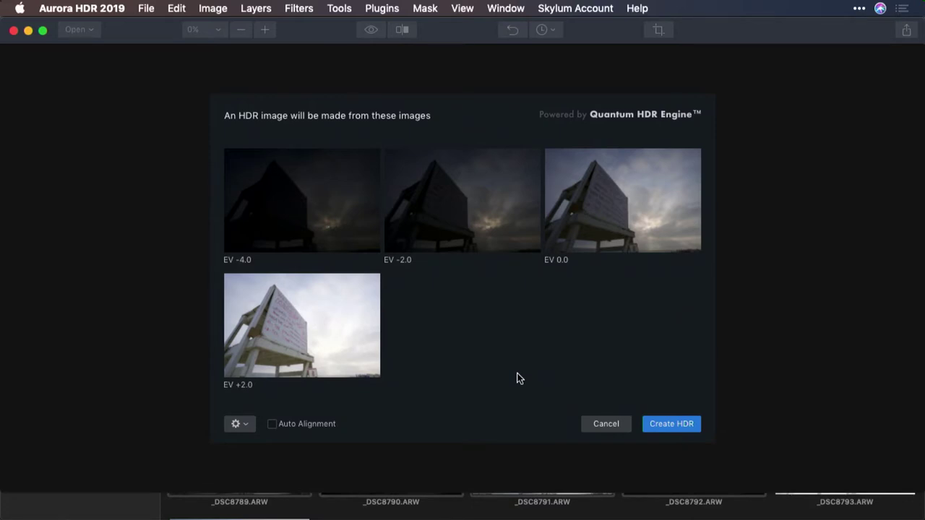
{"action": "left_click", "coordinate": [655, 422]}
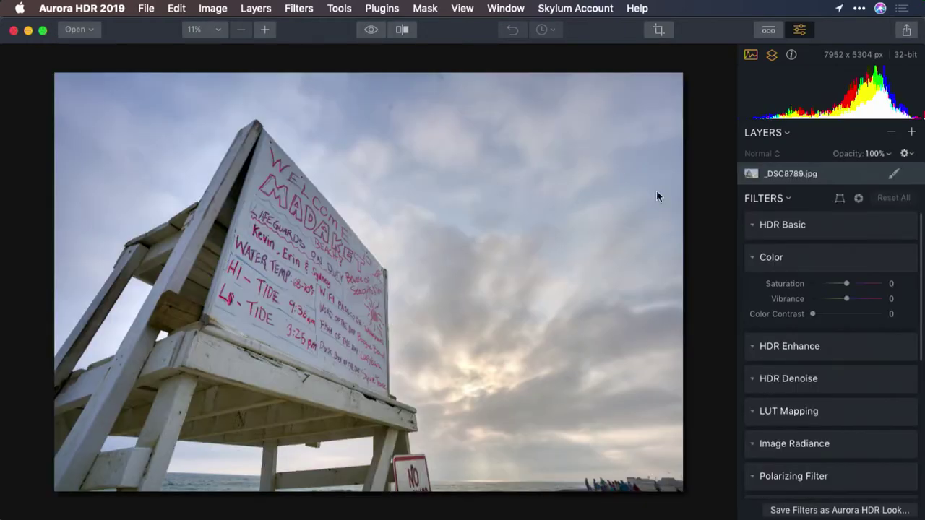
Raise Color Contrast, then set HDR Basic Smart Tone -100, Highlights -38 and Contrast 86.
{"action": "left_click_drag", "start_coordinate": [813, 314], "coordinate": [863, 315]}
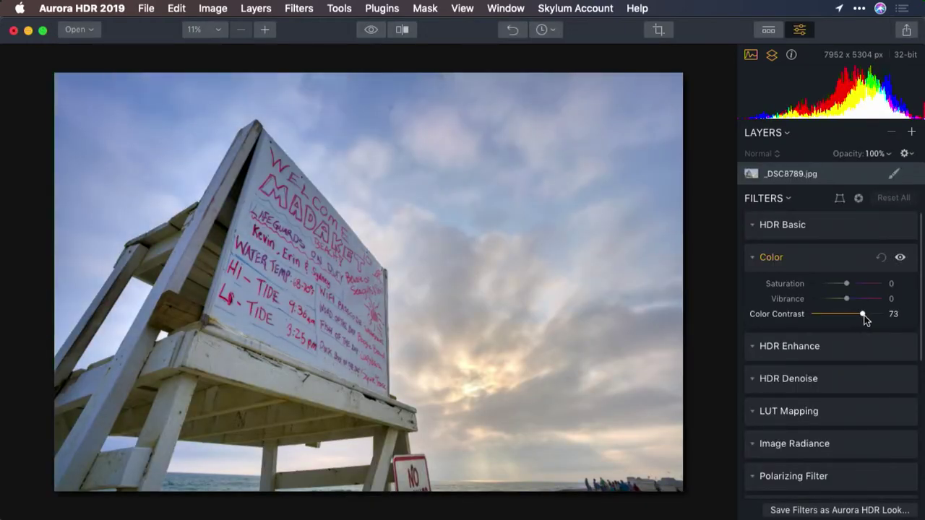
{"action": "left_click", "coordinate": [755, 228]}
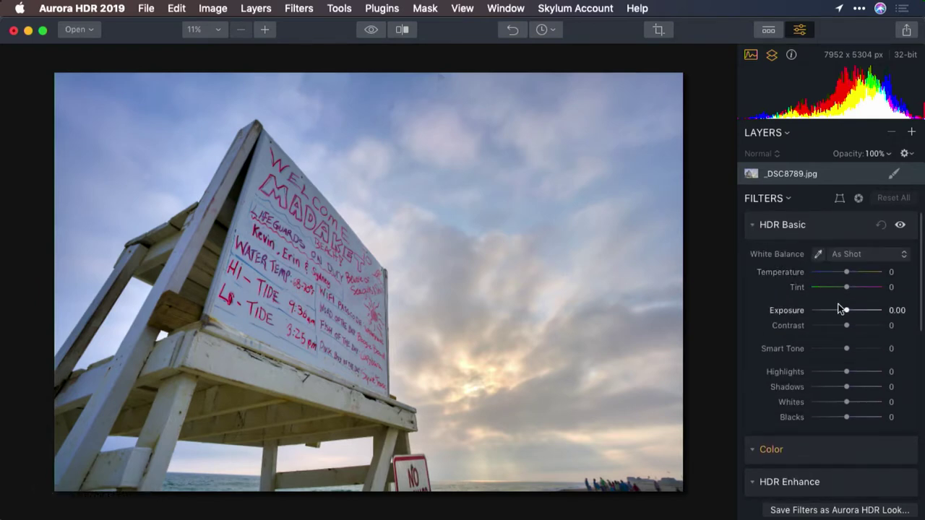
{"action": "left_click_drag", "start_coordinate": [845, 345], "coordinate": [834, 376]}
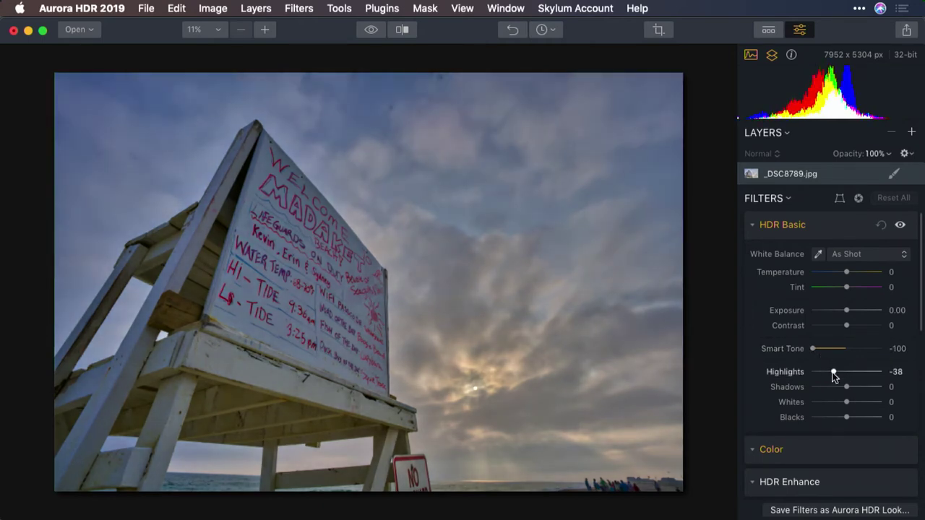
{"action": "scroll", "coordinate": [835, 375], "scroll_direction": "down", "scroll_amount": 3}
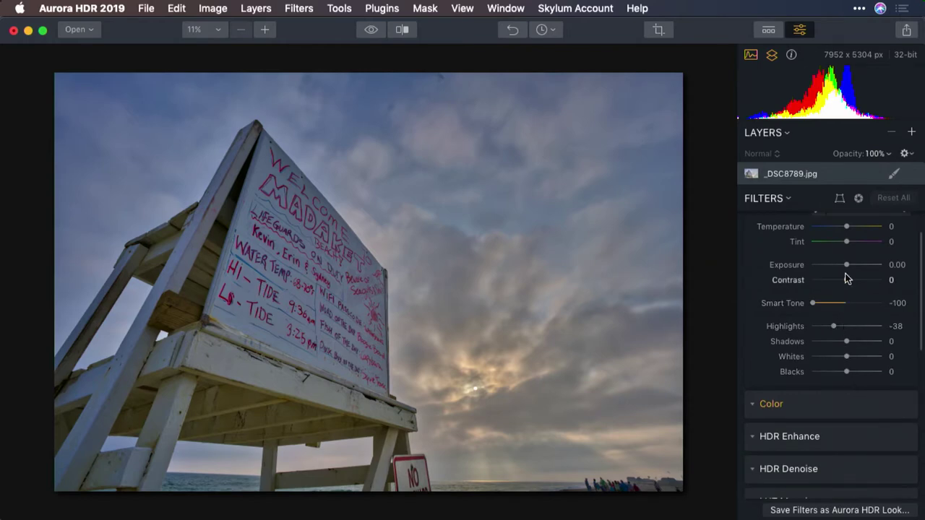
{"action": "left_click_drag", "start_coordinate": [846, 280], "coordinate": [876, 282]}
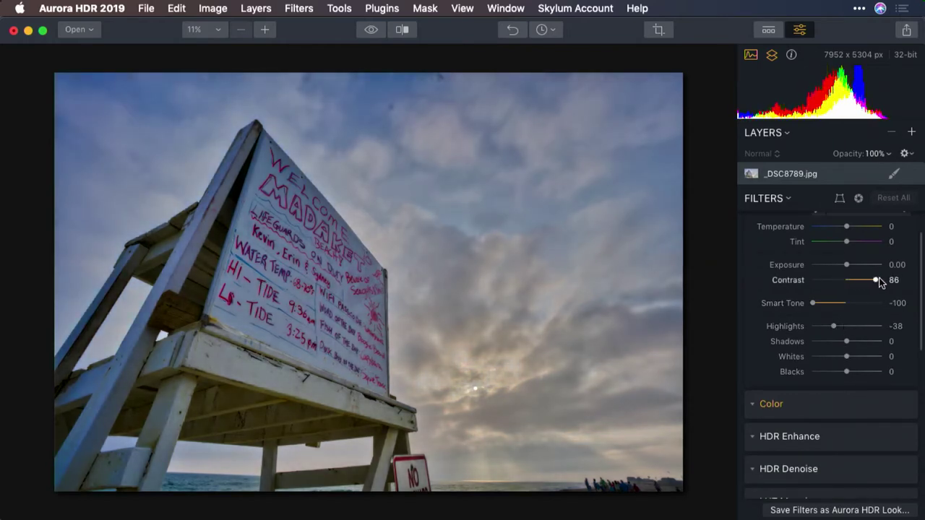
Expand HDR Enhance and add HDR Smart Structure detail to the merged image.
{"action": "scroll", "coordinate": [836, 340], "scroll_direction": "down", "scroll_amount": 5}
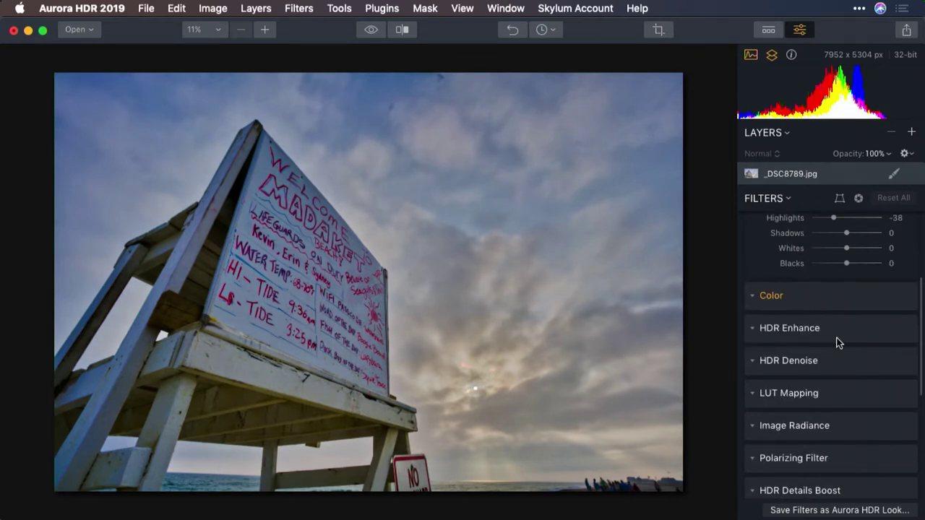
{"action": "left_click", "coordinate": [756, 329]}
{"action": "scroll", "coordinate": [755, 331], "scroll_direction": "up", "scroll_amount": 4}
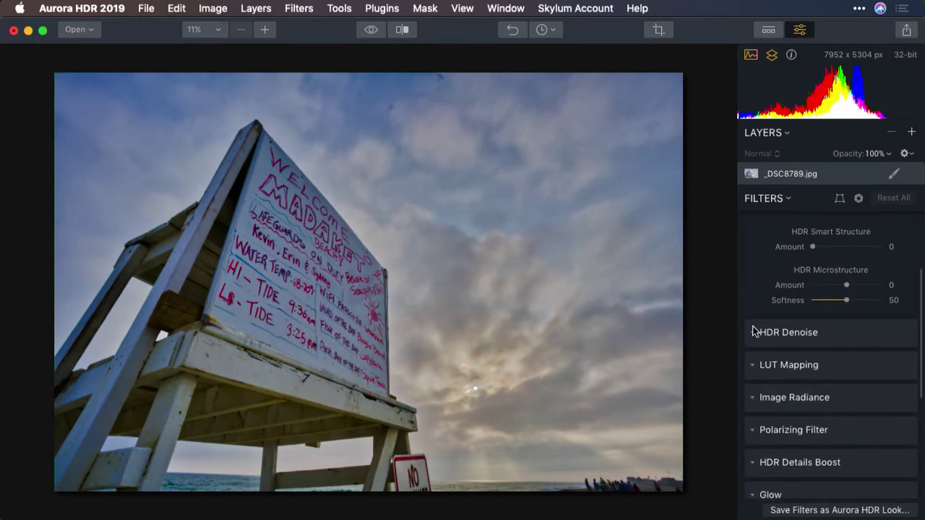
{"action": "left_click", "coordinate": [834, 304]}
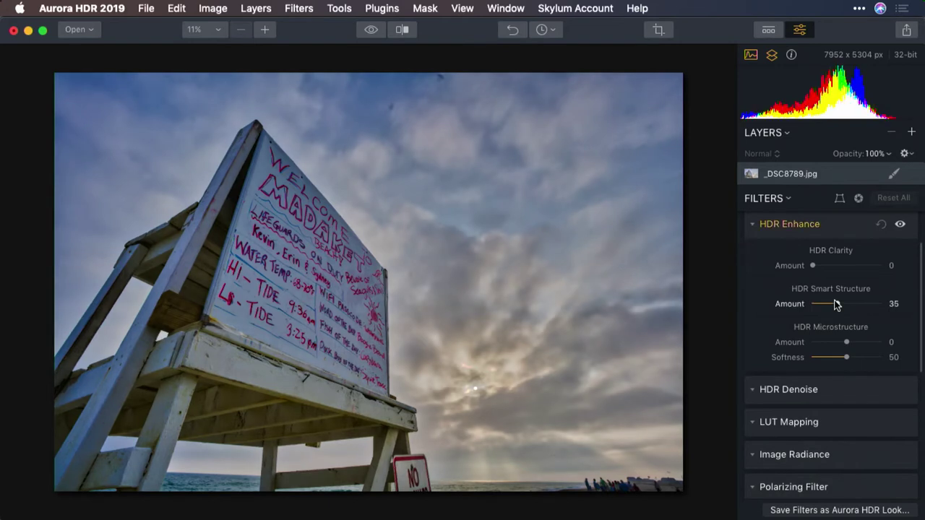
{"action": "left_click_drag", "start_coordinate": [834, 304], "coordinate": [826, 304]}
In HSL, raise Aqua saturation to 55 and Blue to 64, and lower Blue luminance to -20.
{"action": "scroll", "coordinate": [826, 303], "scroll_direction": "down", "scroll_amount": 5}
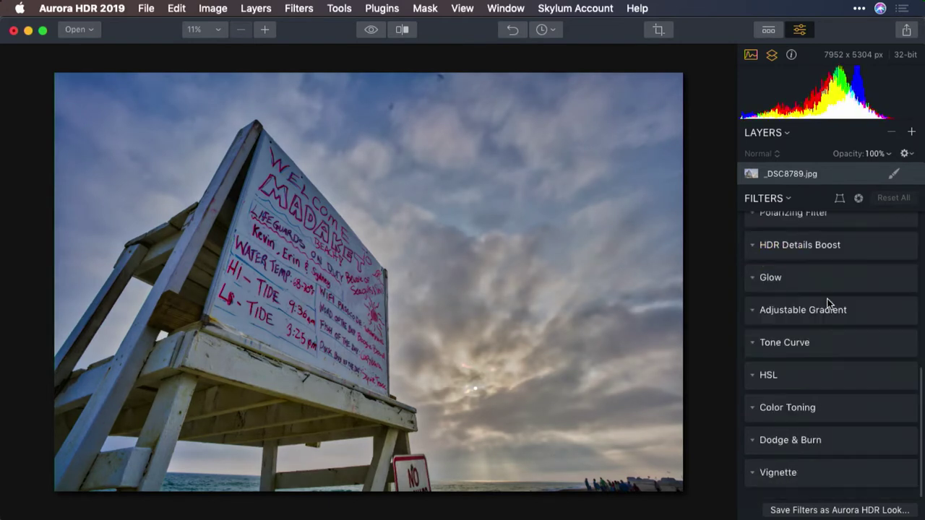
{"action": "left_click", "coordinate": [752, 378]}
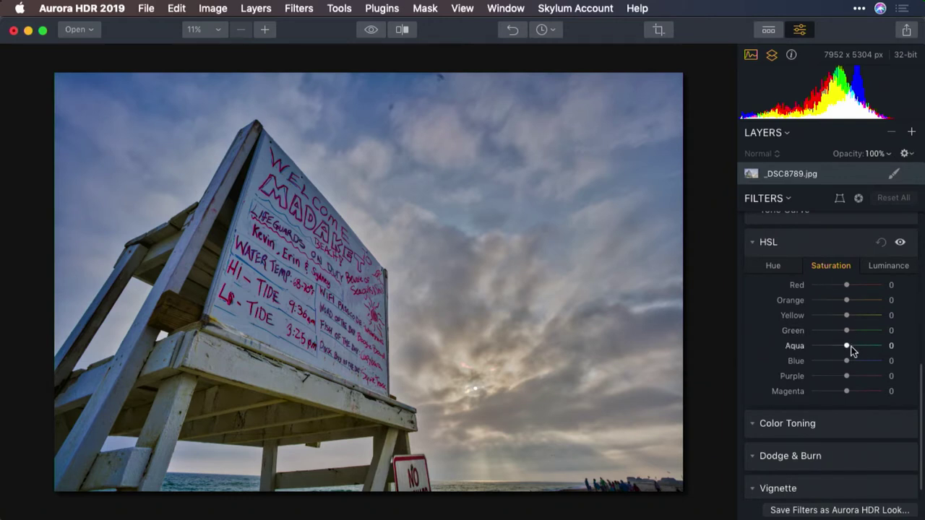
{"action": "left_click_drag", "start_coordinate": [849, 348], "coordinate": [873, 365]}
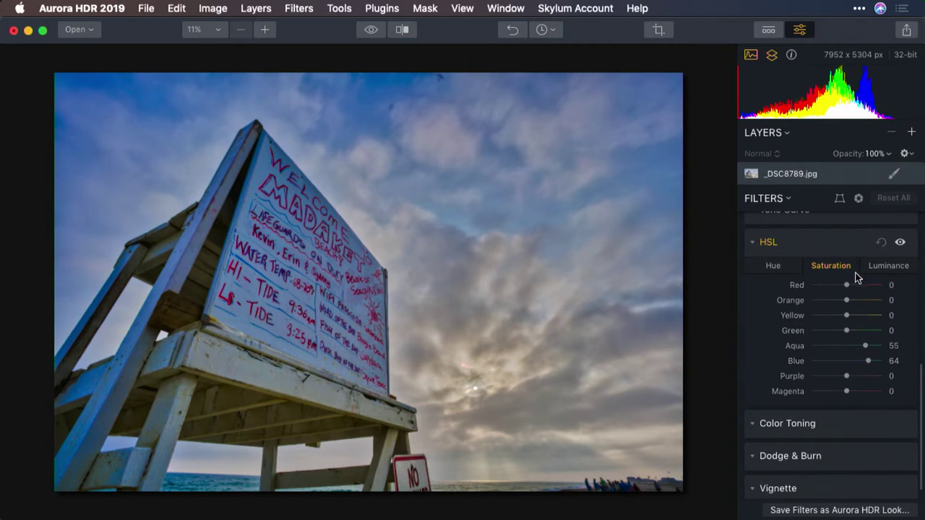
{"action": "left_click", "coordinate": [885, 268]}
{"action": "mouse_move", "coordinate": [847, 365]}
{"action": "left_mouse_down"}
{"action": "mouse_move", "coordinate": [830, 363]}
{"action": "mouse_move", "coordinate": [839, 366]}
{"action": "left_mouse_up"}
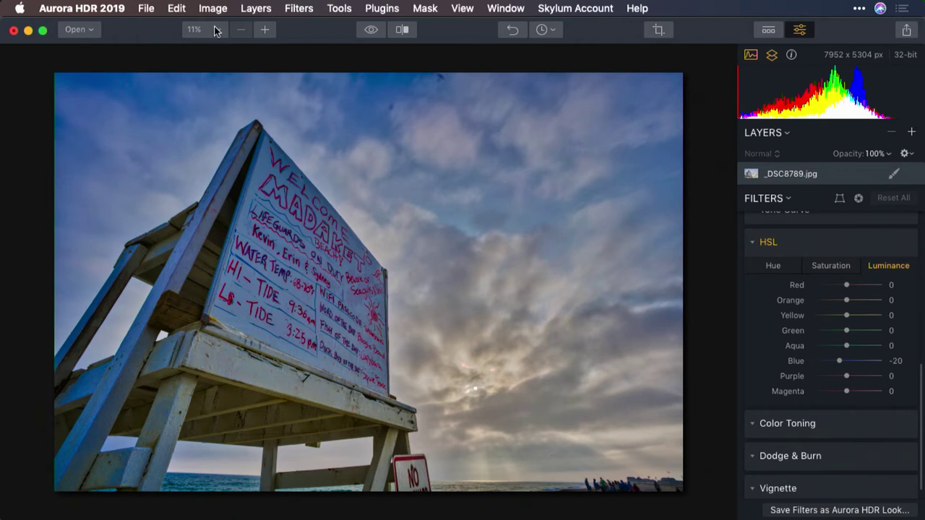
Save the lifeguard-stand edit as an Aurora HDR project via File > Save As.
{"action": "left_click", "coordinate": [147, 7]}
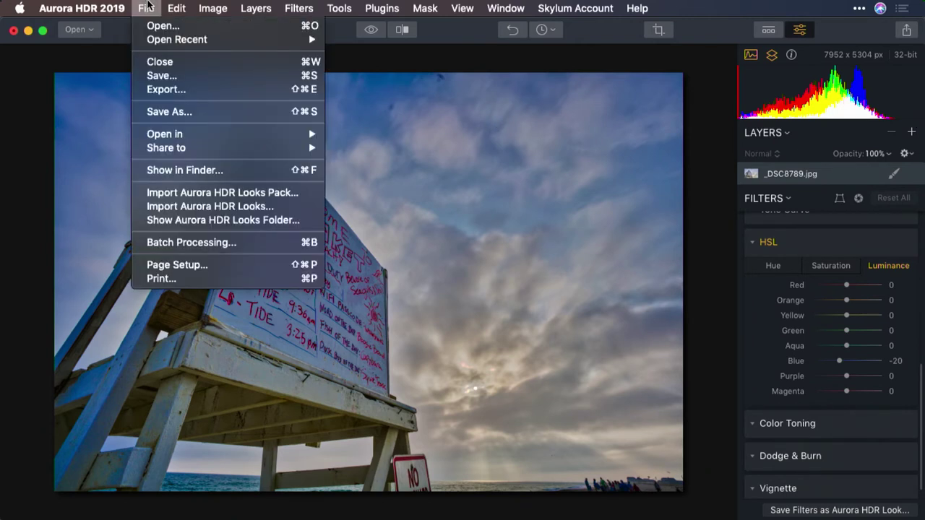
{"action": "left_click", "coordinate": [165, 110]}
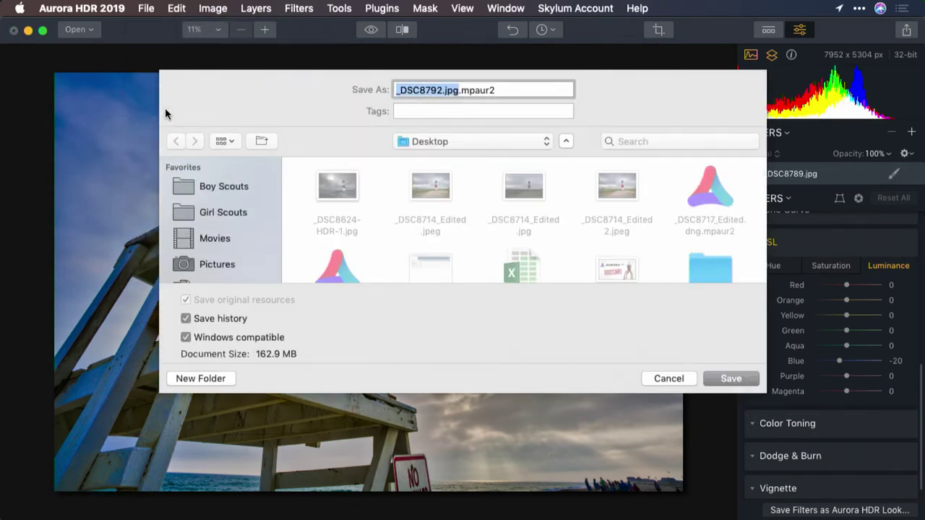
{"action": "key", "text": "Return"}
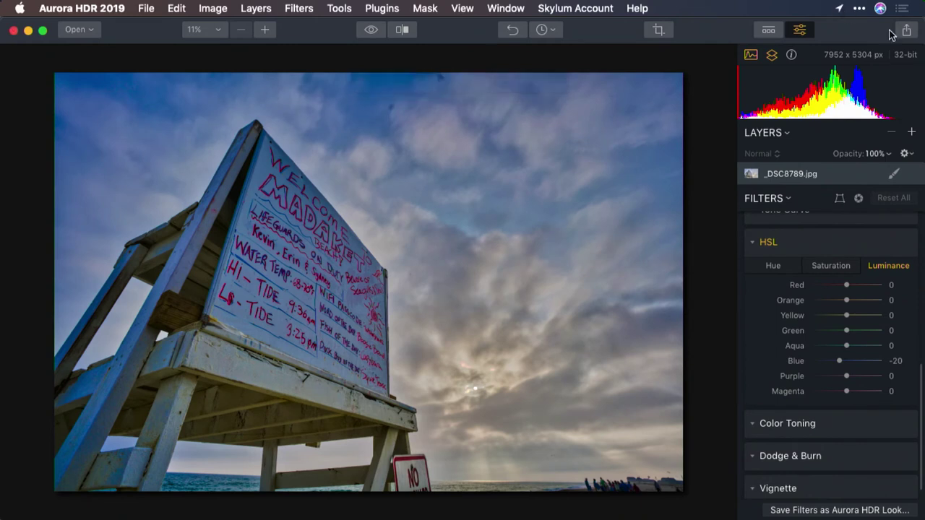
Share the finished image to Photos, where it imports as _DSC8789_edit.tiff.
{"action": "left_click", "coordinate": [905, 31]}
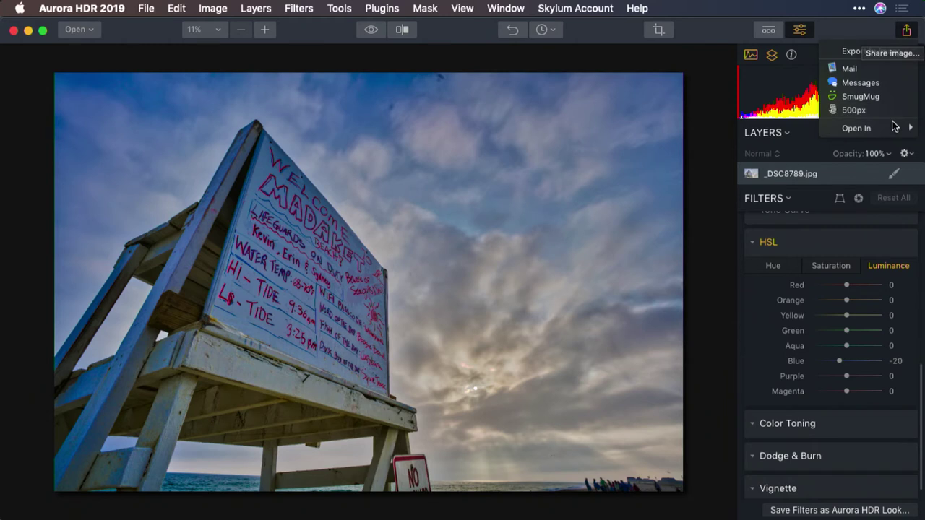
{"action": "mouse_move", "coordinate": [894, 133]}
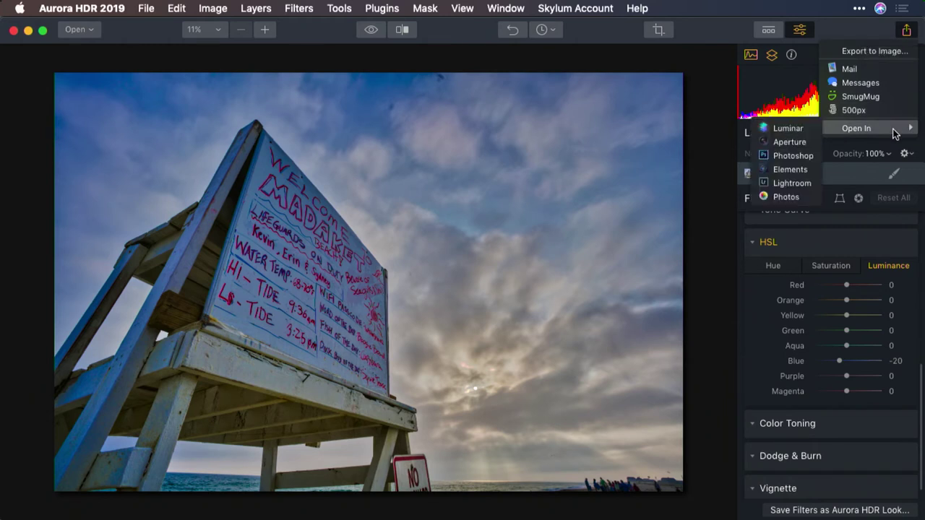
{"action": "left_click", "coordinate": [787, 197]}
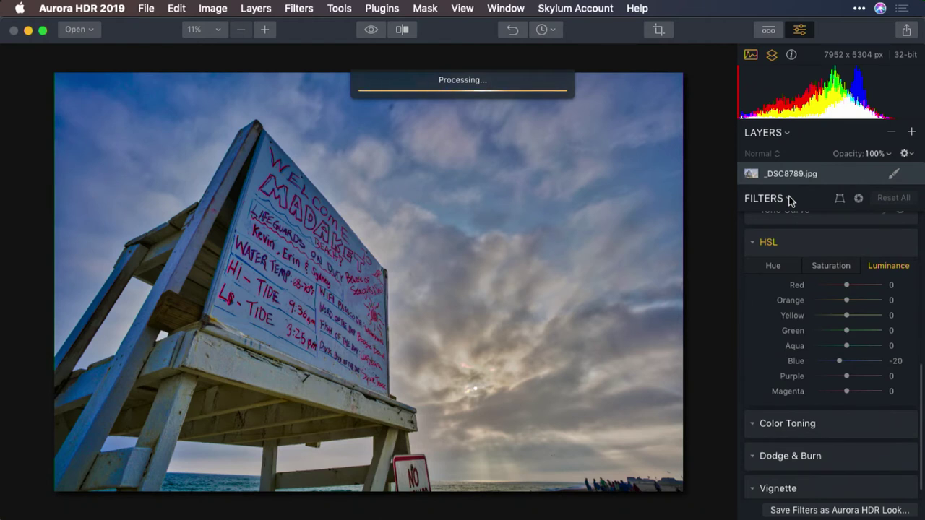
{"action": "key", "text": "super+Tab"}
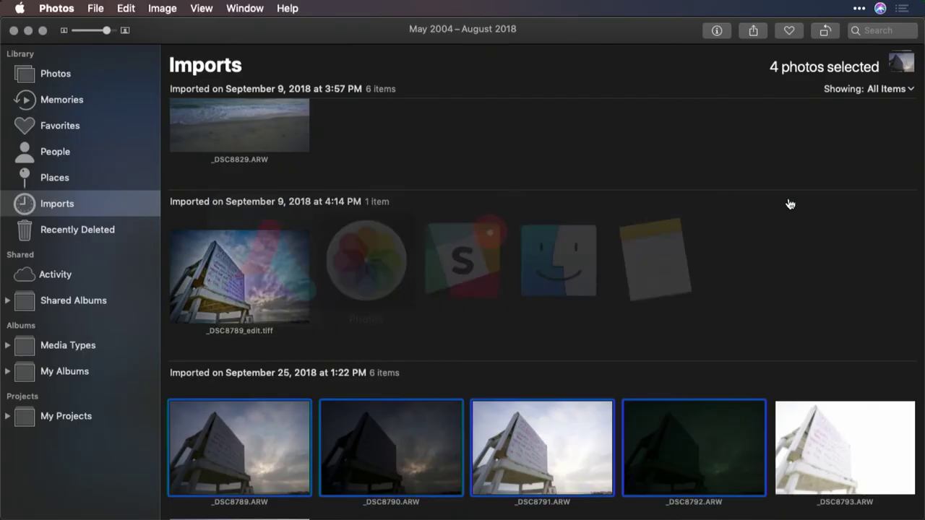
Open _DSC8789_edit.tiff full-size from Imports and auto-enhance it with the magic wand.
{"action": "scroll", "coordinate": [720, 250], "scroll_direction": "down", "scroll_amount": 10}
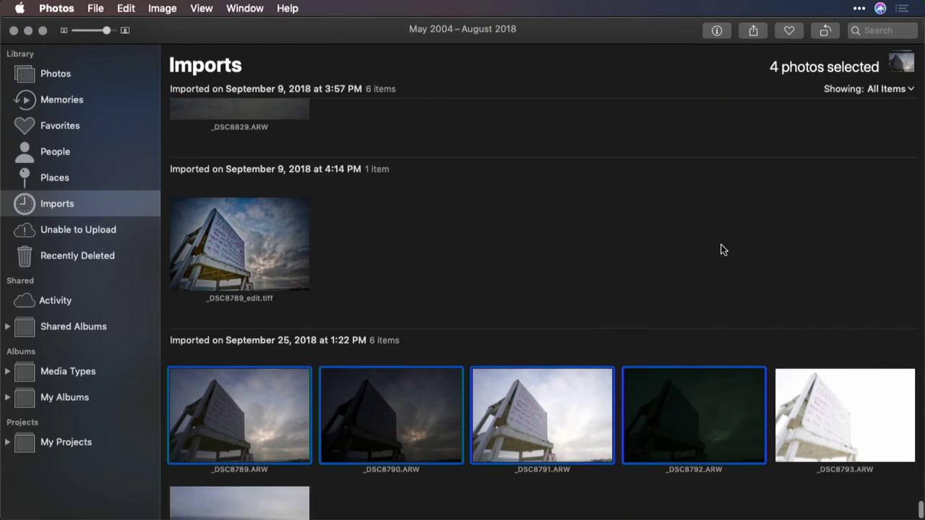
{"action": "double_click", "coordinate": [265, 419]}
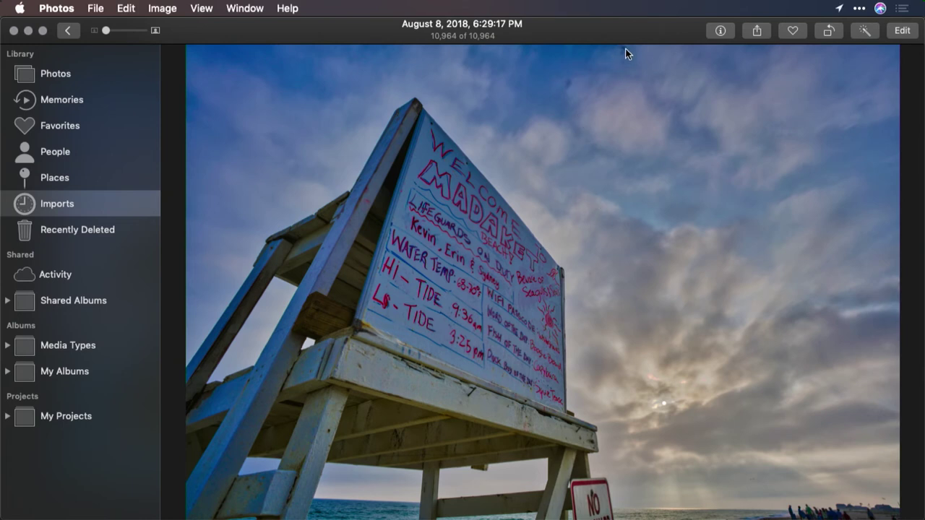
{"action": "left_click", "coordinate": [866, 33]}
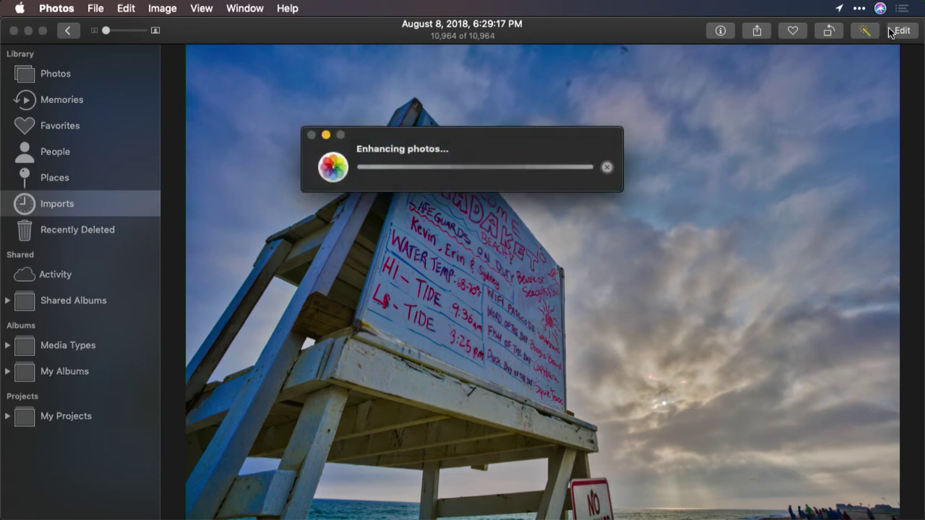
Remove spots from the sky with the Retouch tool and keep the edit.
{"action": "left_click", "coordinate": [900, 32]}
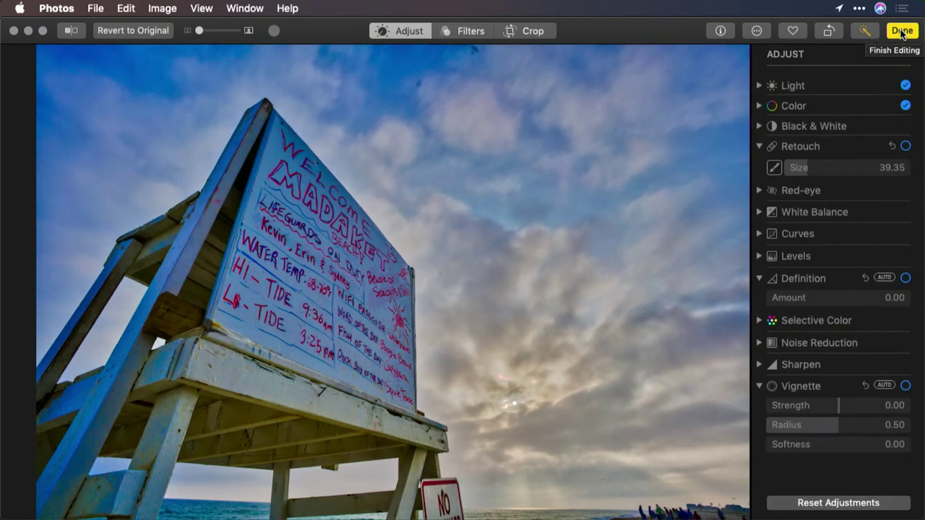
{"action": "left_click", "coordinate": [774, 167]}
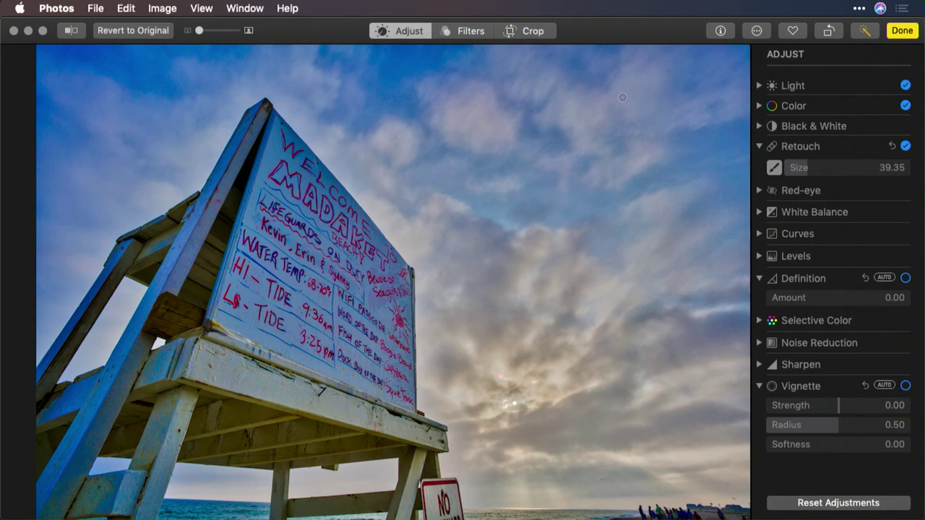
{"action": "left_click", "coordinate": [903, 30]}
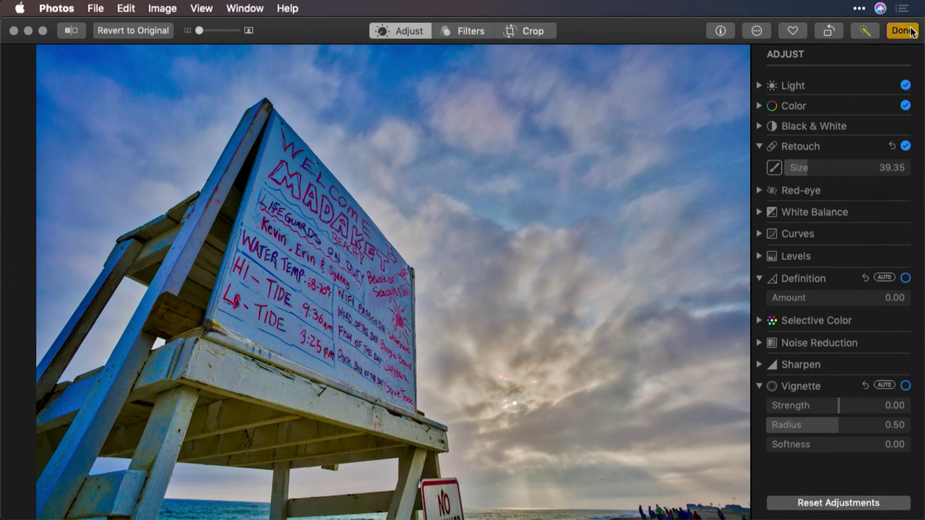